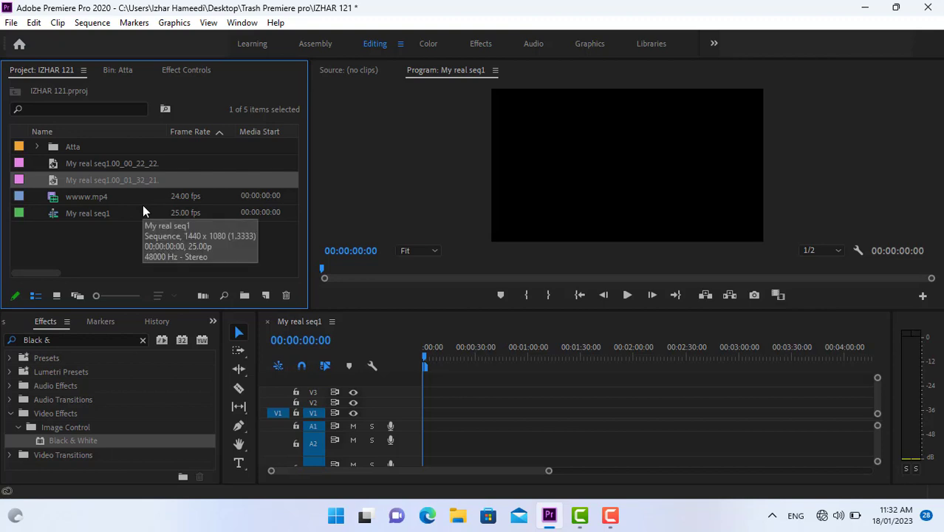
- Delete the two exported still images of My real seq1 from the project
key(Delete)
click(103, 165)
key(Delete)
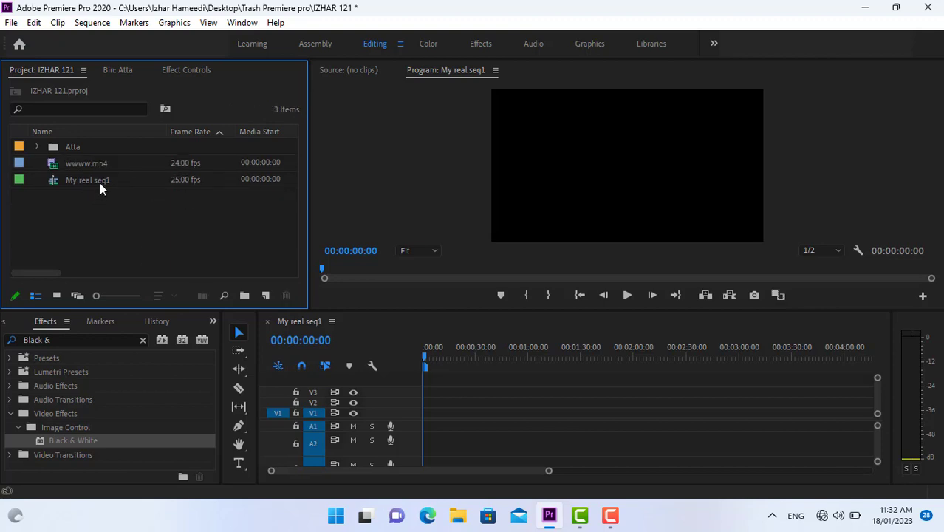
- Place wwww.mp4 at the start of the sequence's V1 and A1 tracks, keeping the existing sequence settings
drag(85, 163, 437, 452)
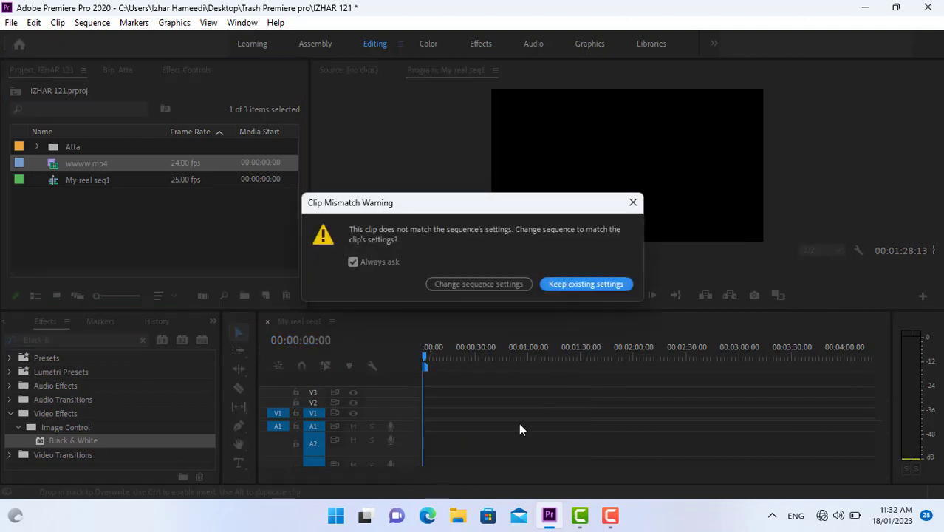
click(583, 284)
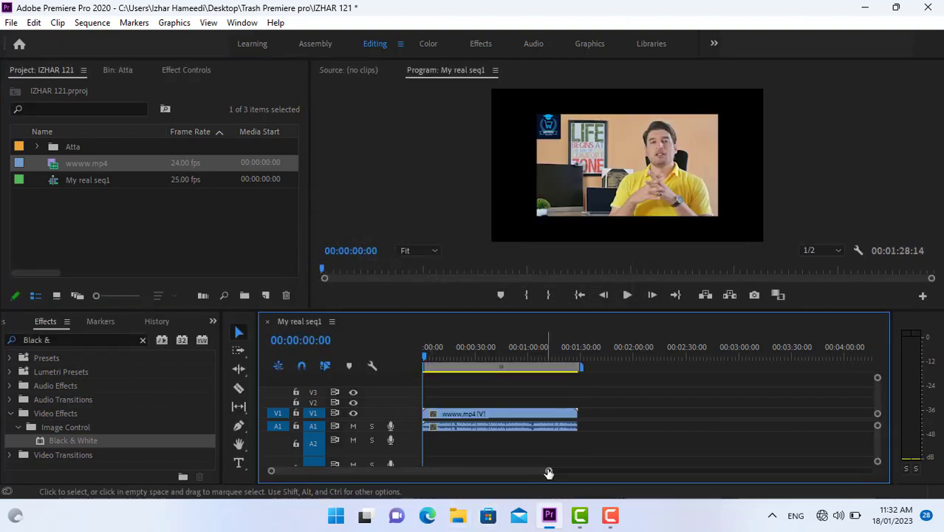
drag(544, 473, 468, 471)
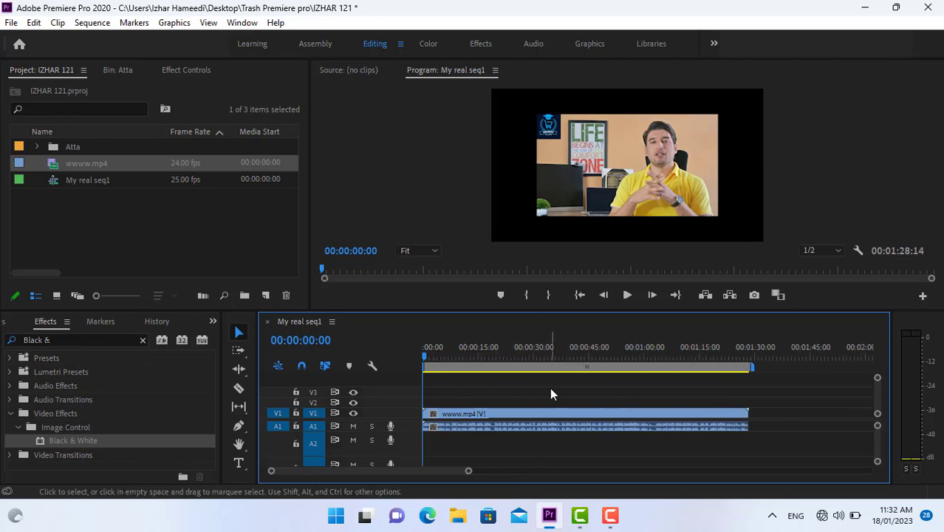
- Insert a frame hold segment into the wwww.mp4 clip at 00:00:29:23
drag(423, 353, 528, 363)
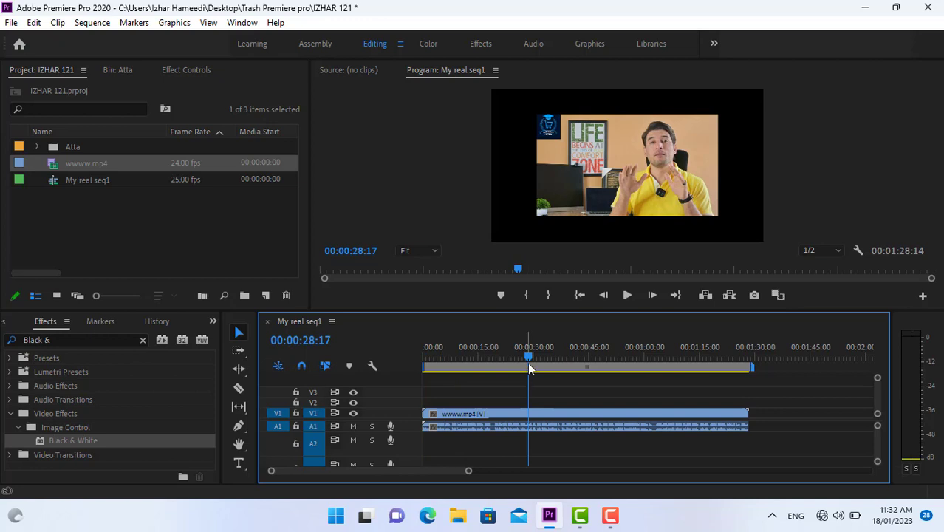
click(626, 295)
click(626, 295)
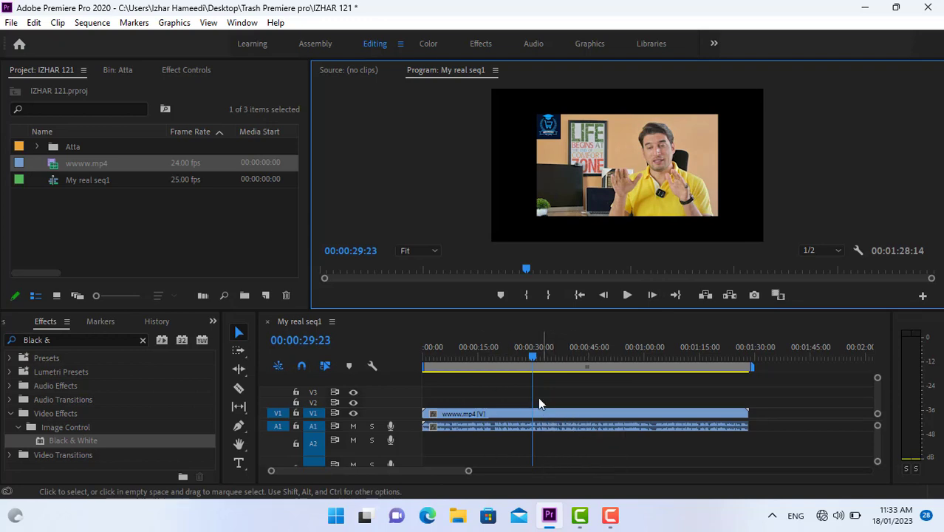
right_click(544, 417)
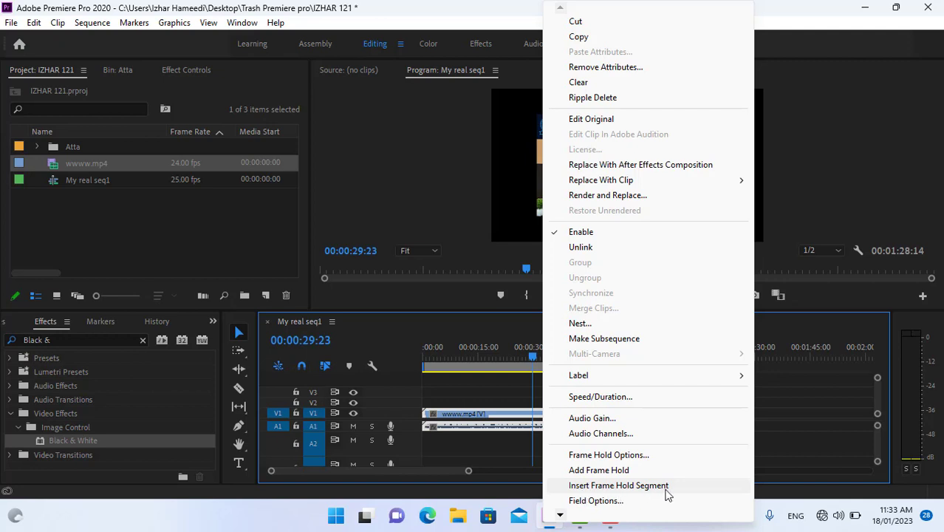
click(631, 486)
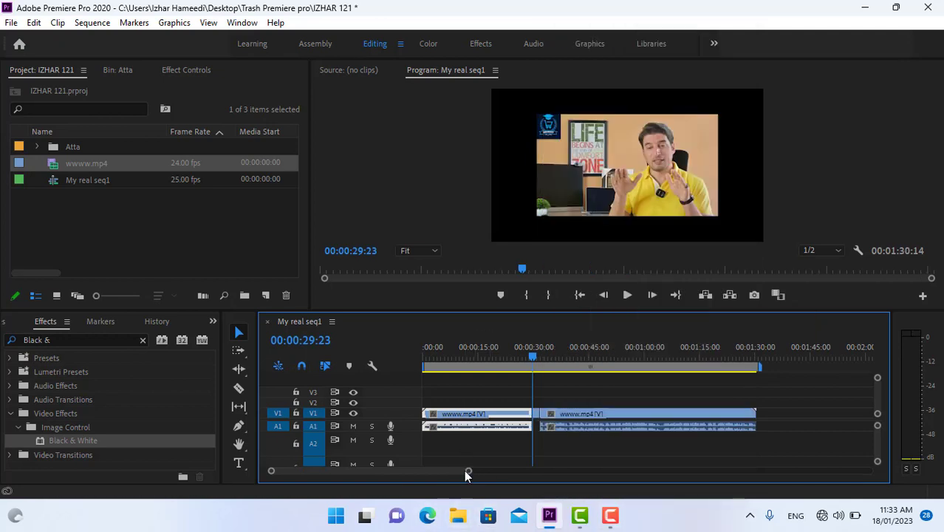
- Try to shorten the frame hold by moving the following clip one second earlier over it, and undo the move
drag(467, 475, 395, 496)
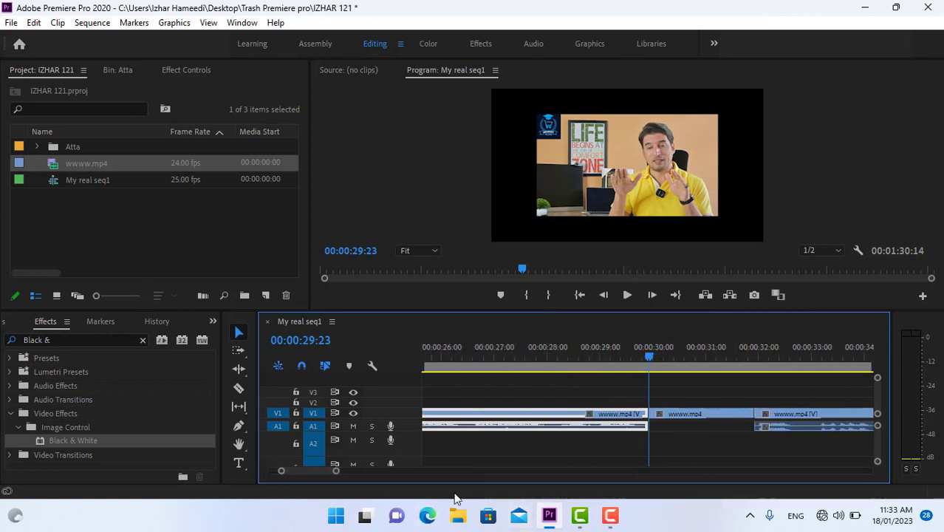
drag(797, 416, 742, 428)
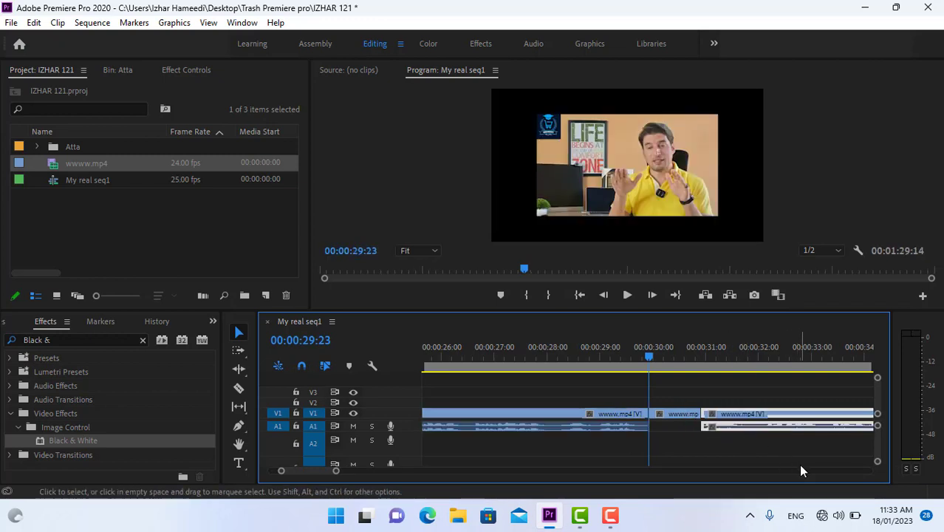
key(ctrl+z)
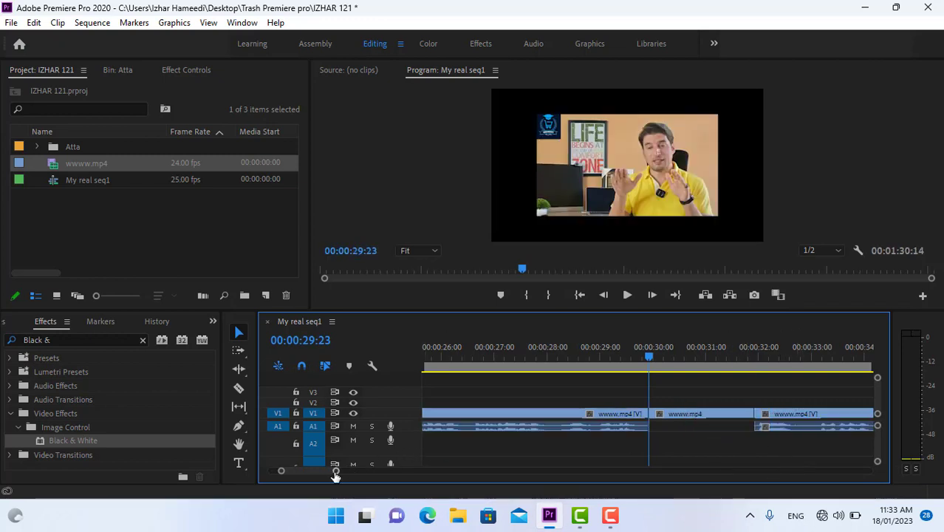
- Play the sequence from 00:00:29:08 across the frame hold segment to check the freeze
drag(334, 475, 354, 472)
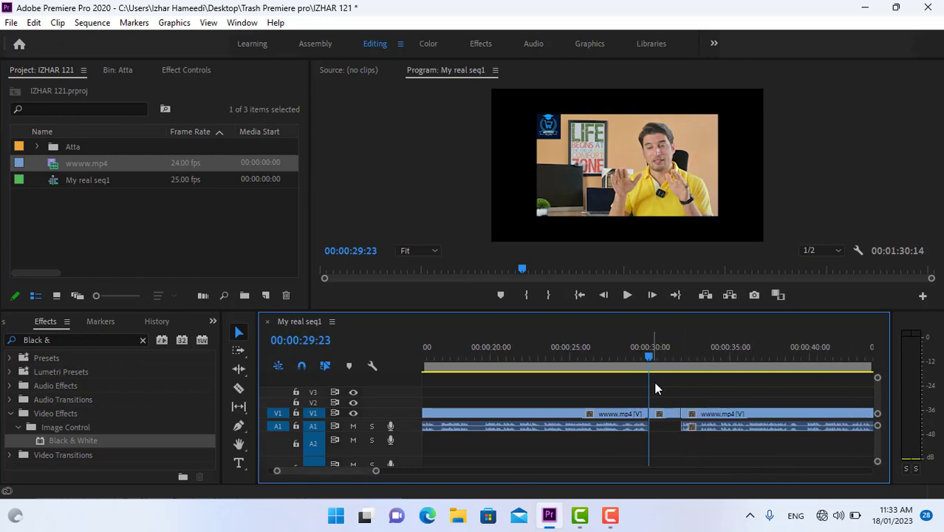
drag(649, 353, 639, 355)
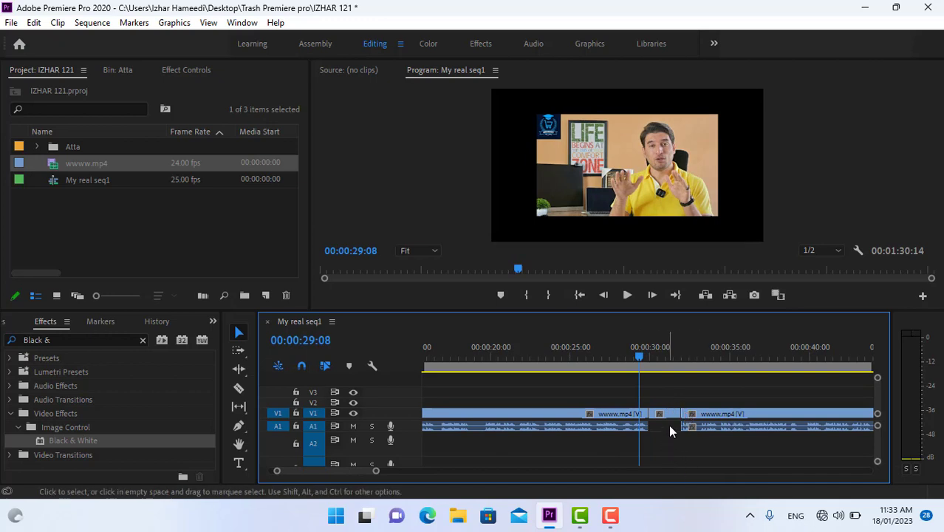
click(627, 296)
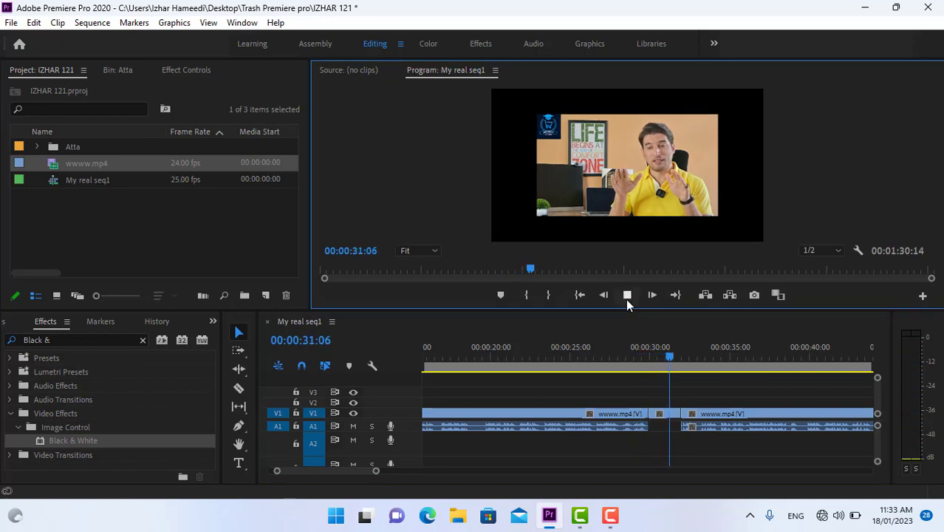
click(626, 298)
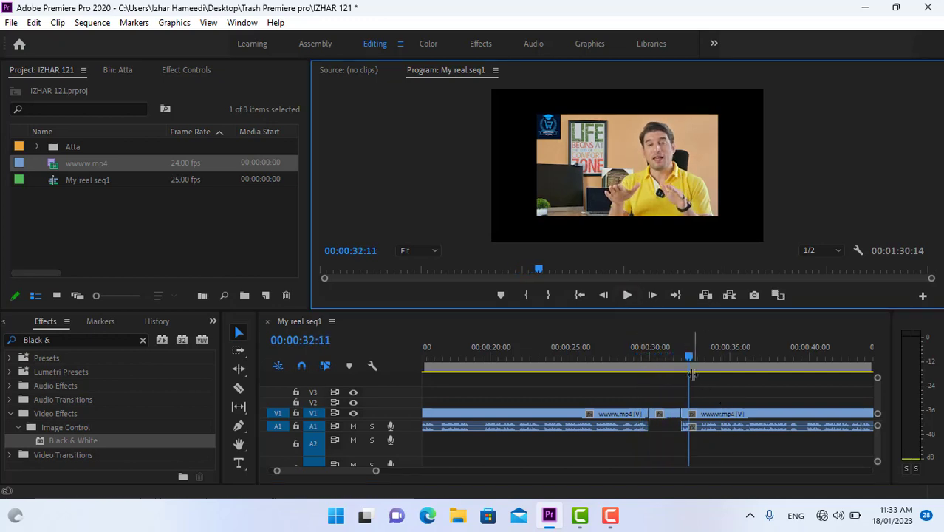
- Ripple-trim the end of the frame hold segment about four seconds longer and play it from 00:00:29:12
drag(690, 361, 640, 362)
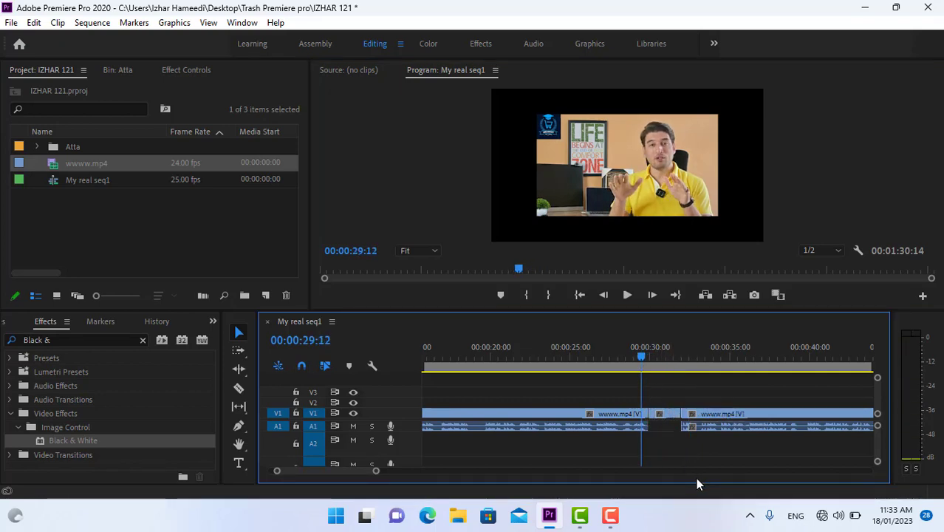
ctrl+click(677, 416)
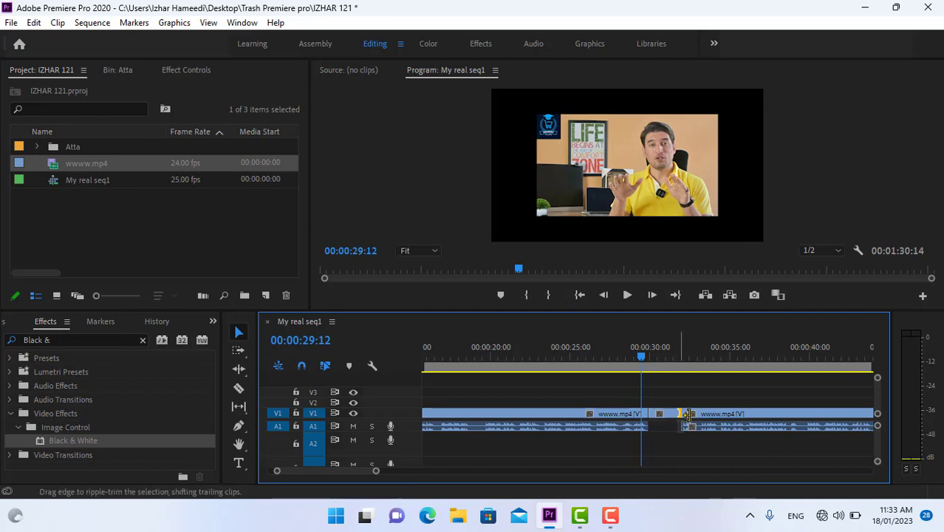
drag(688, 415, 743, 415)
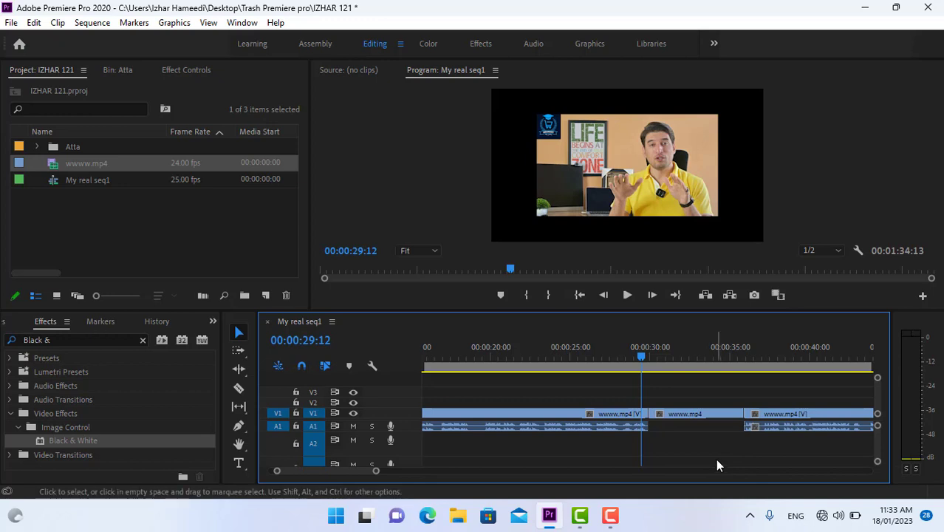
click(626, 296)
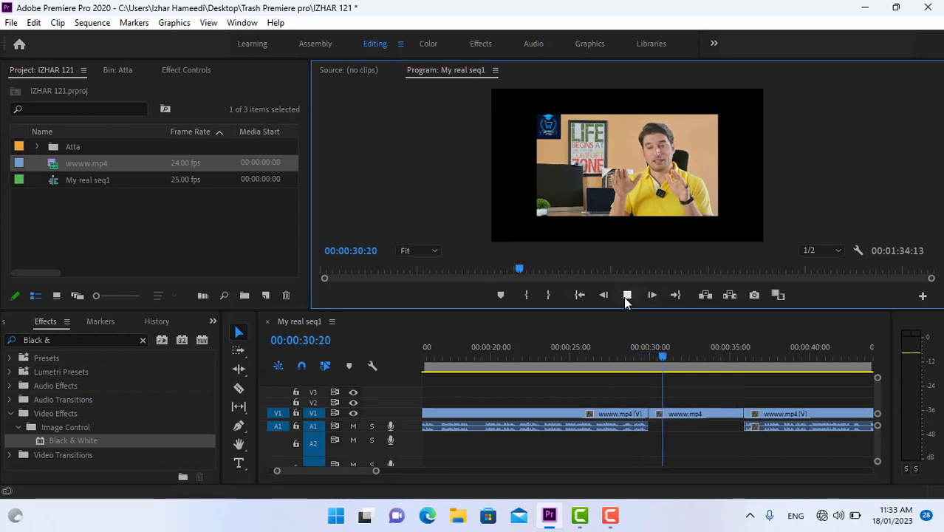
click(626, 295)
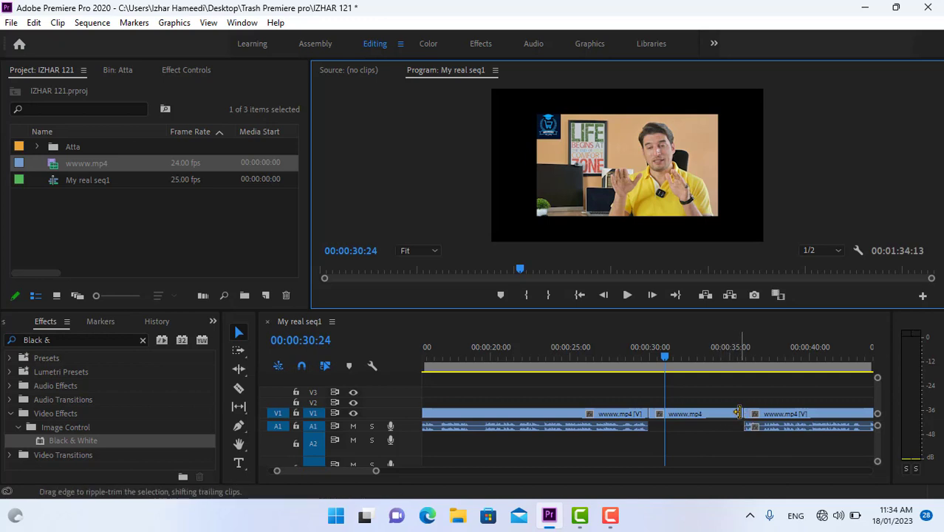
- Ripple-trim the frame hold segment to end at 00:00:30:24 and play it from 00:00:29:07
drag(738, 412, 666, 412)
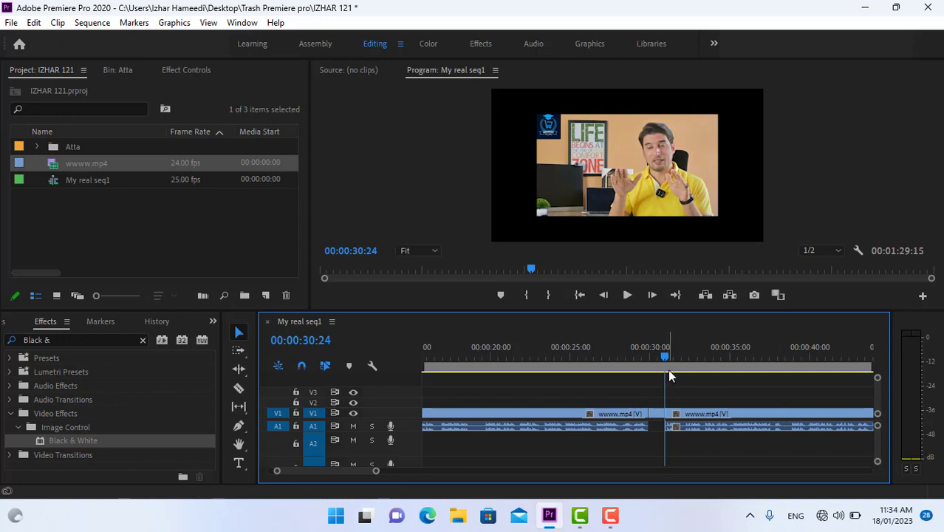
click(637, 355)
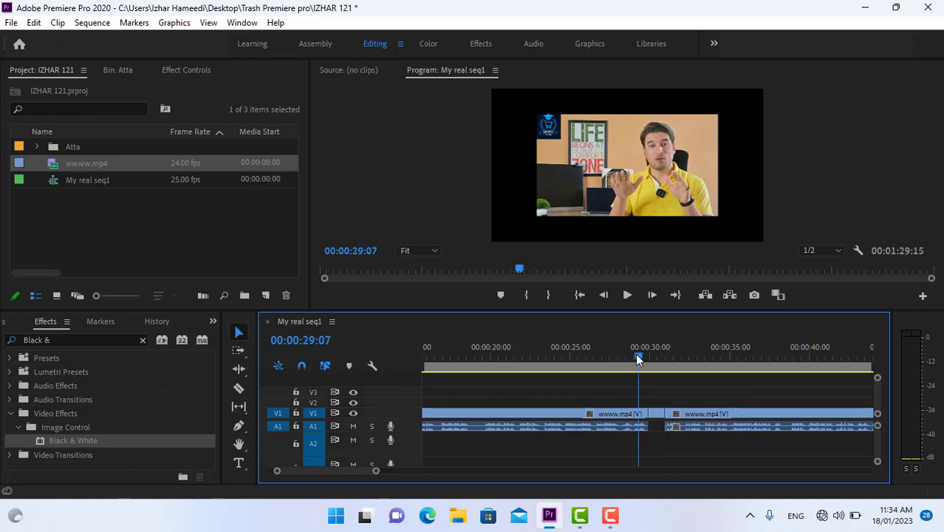
click(628, 294)
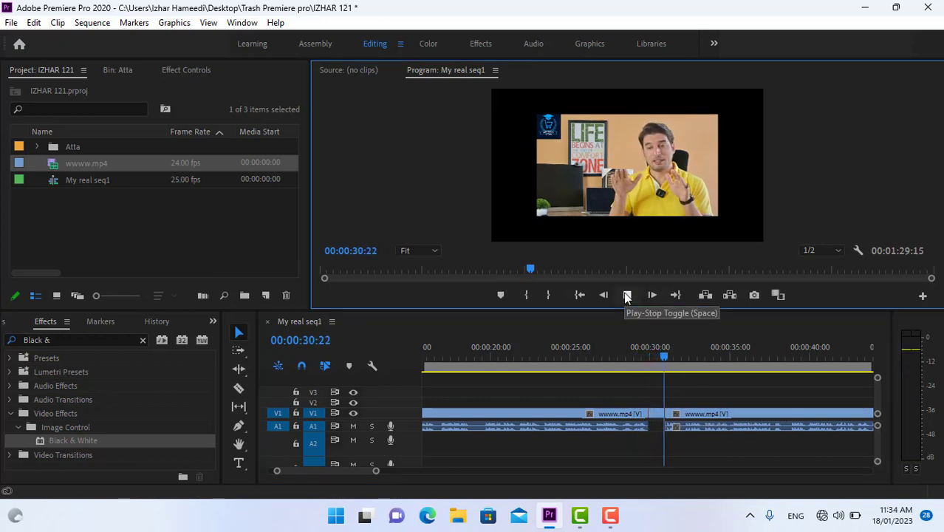
click(627, 295)
- Undo both ripple trims and the insertion of the frame hold segment
key(ctrl+z)
key(ctrl+z)
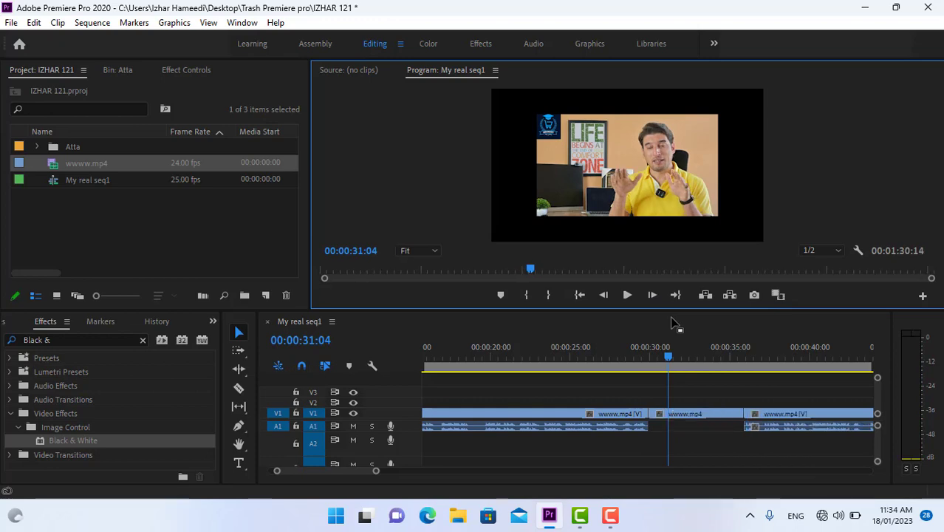
key(ctrl+z)
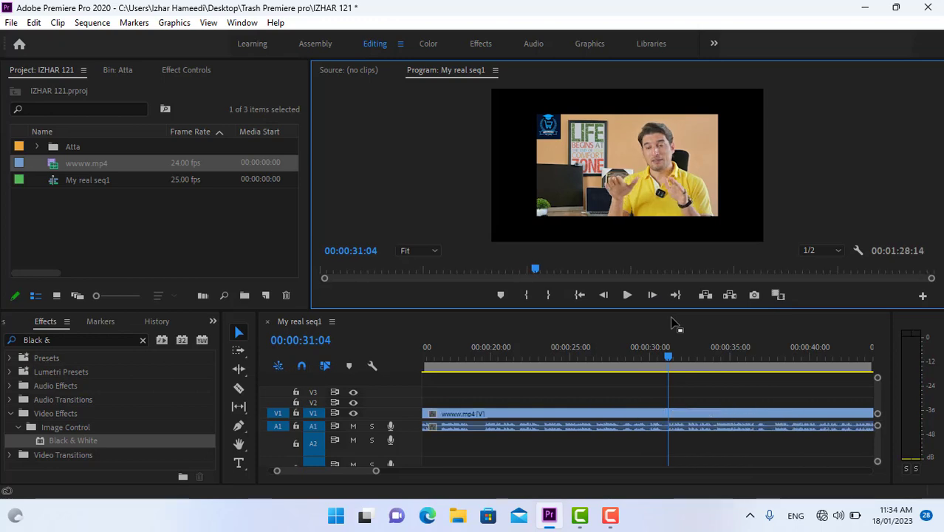
- Hold the whole wwww.mp4 clip on the frame at source timecode 00:00:31:03 and play it back
right_click(676, 415)
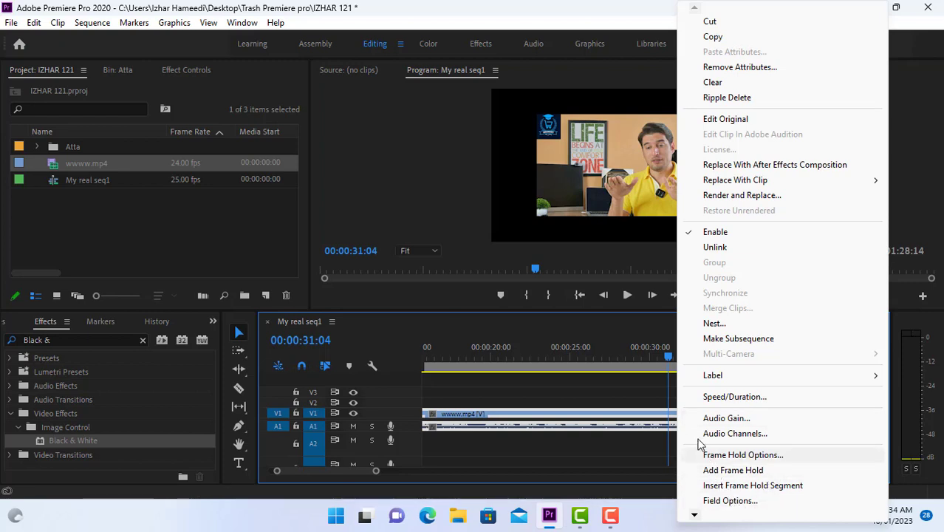
click(745, 455)
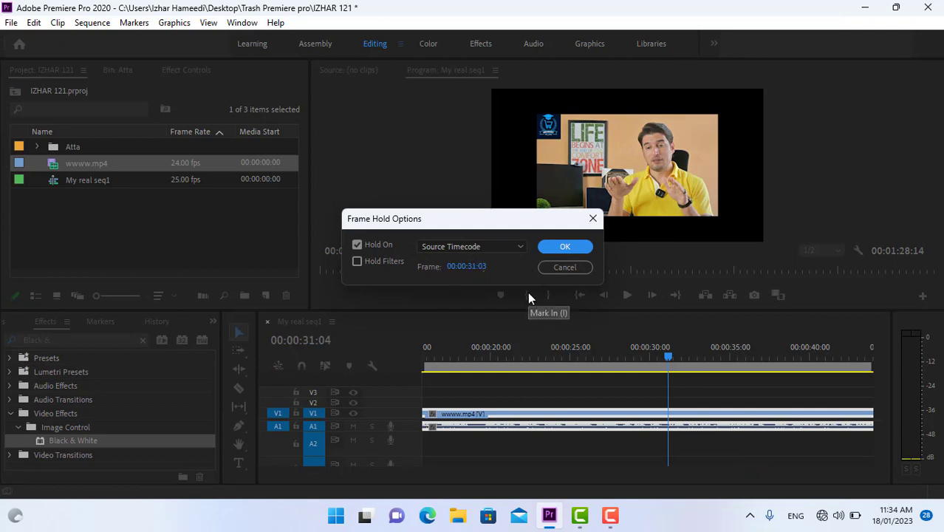
click(566, 246)
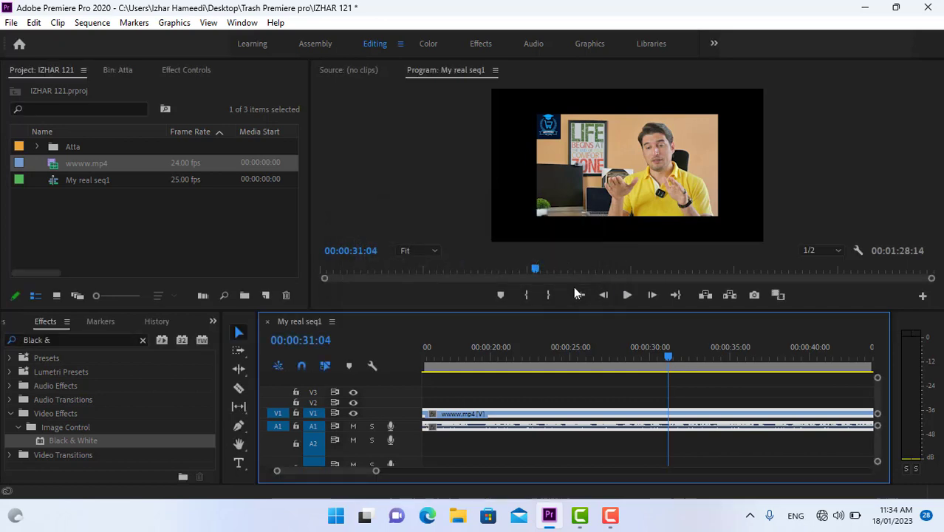
click(627, 295)
click(627, 295)
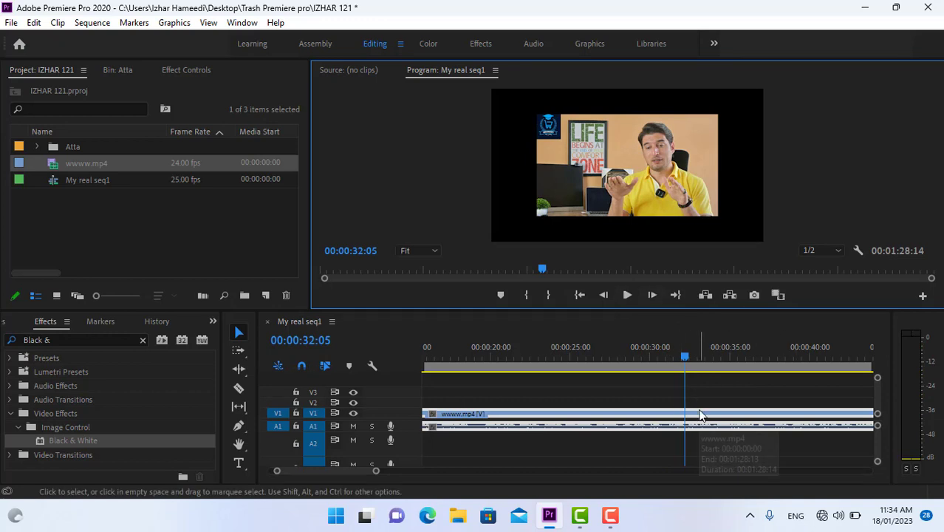
click(624, 295)
key(space)
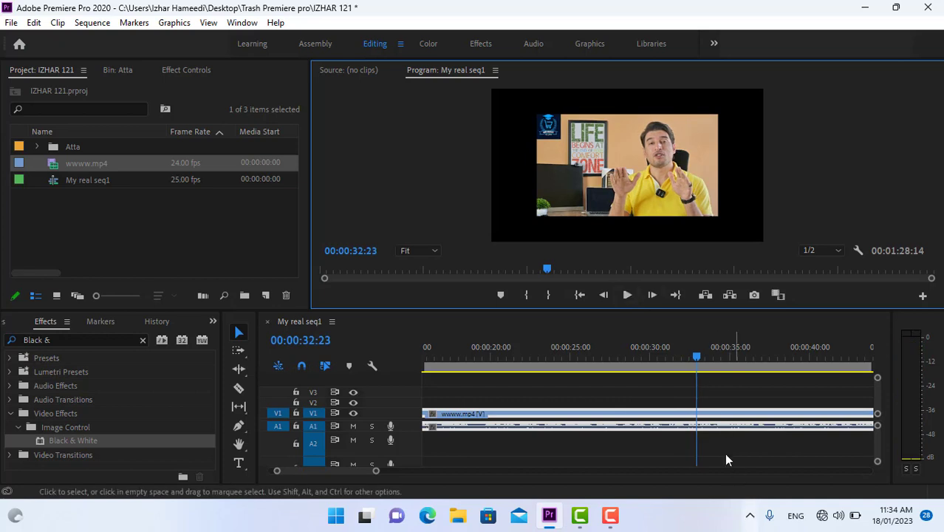
- Split the wwww.mp4 clip with the Razor tool at 00:00:29:18
drag(694, 356, 634, 356)
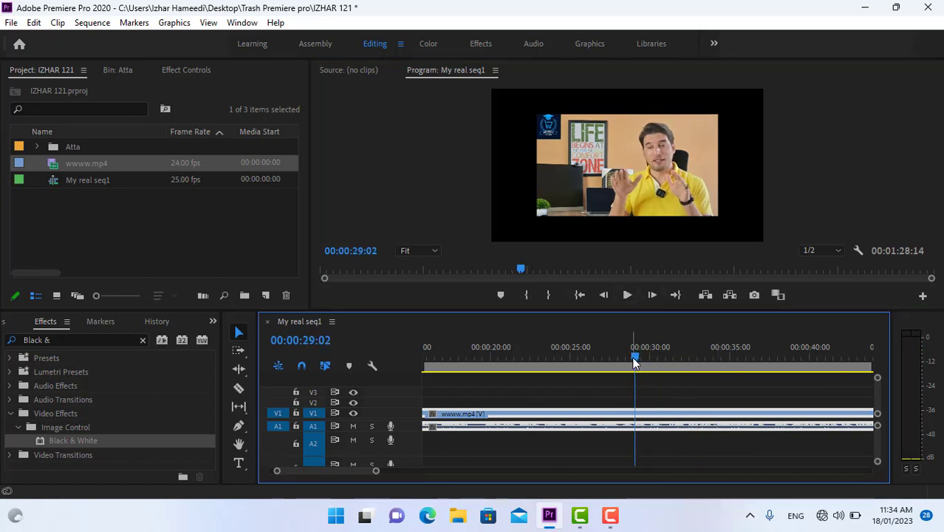
click(627, 295)
click(626, 295)
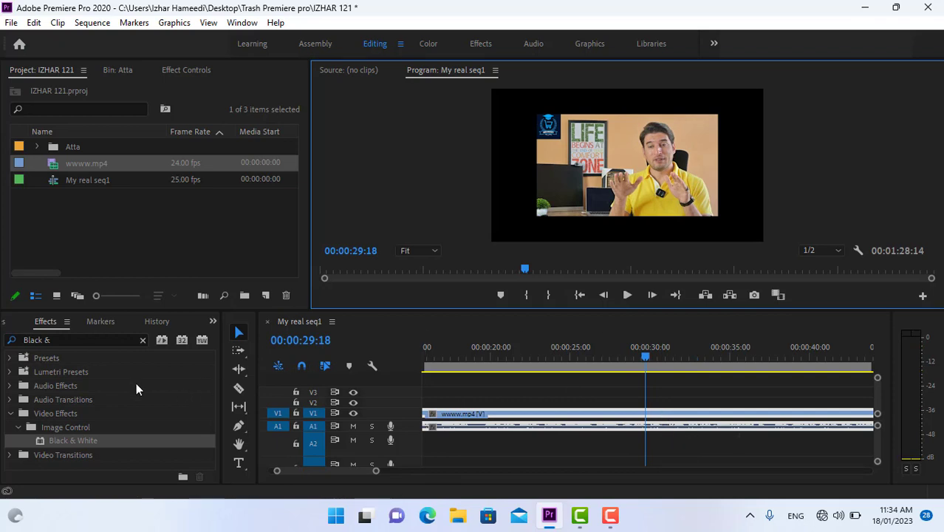
click(239, 388)
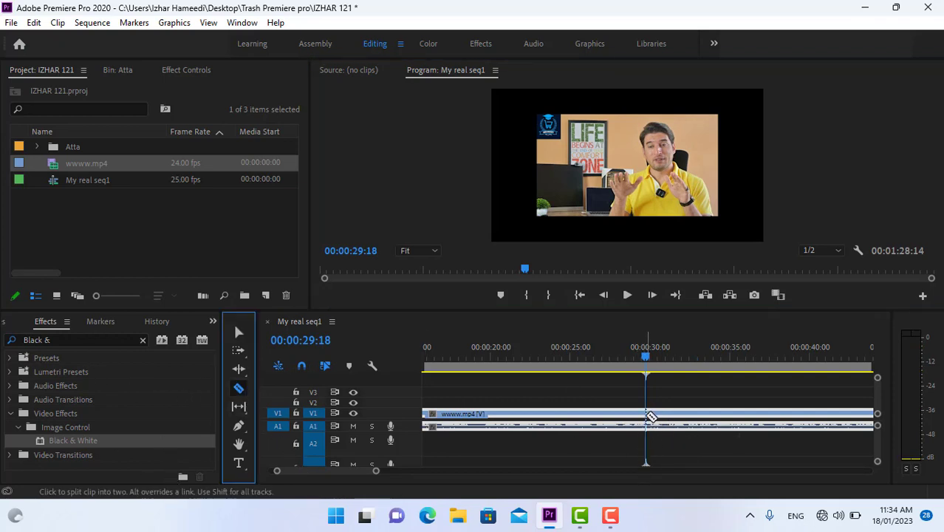
click(648, 416)
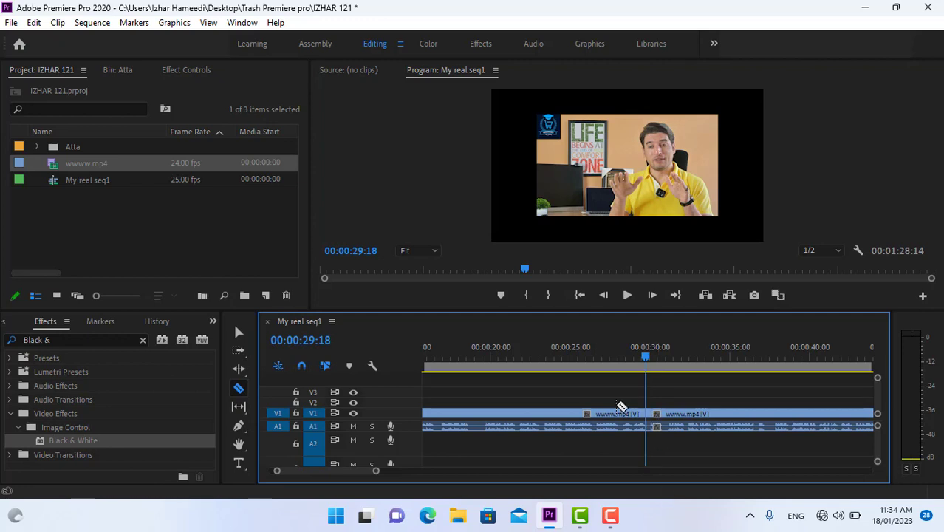
- Export the frame at 00:00:29:18 as a JPEG still named My real seq1.00_00_29_18.Still004 and import it into the project
click(756, 296)
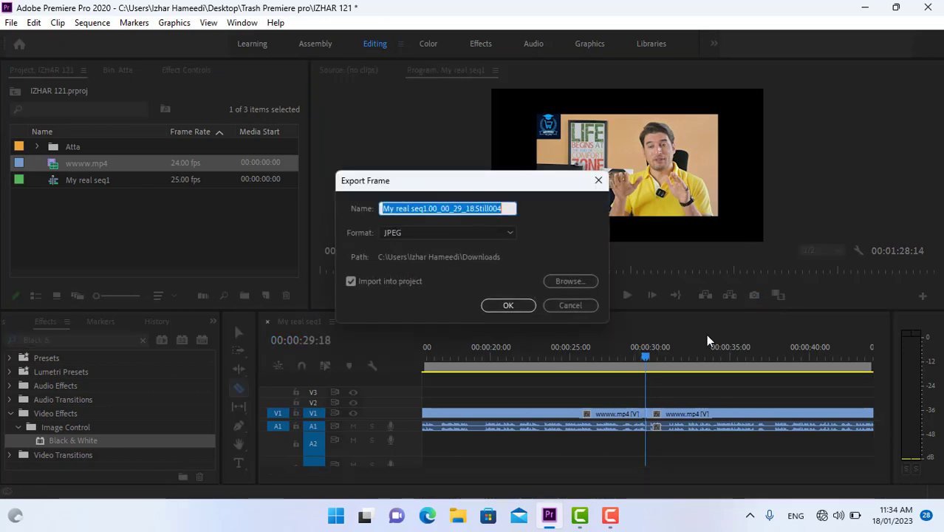
click(455, 234)
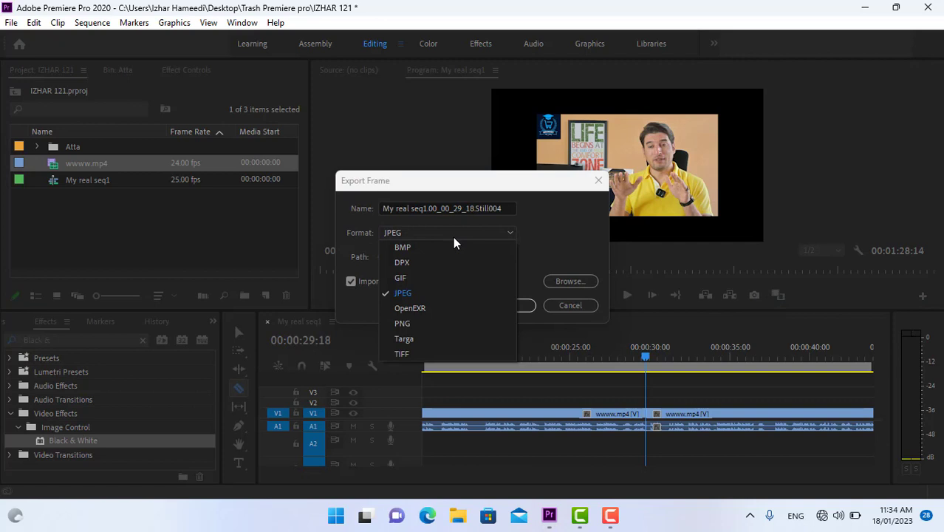
click(403, 293)
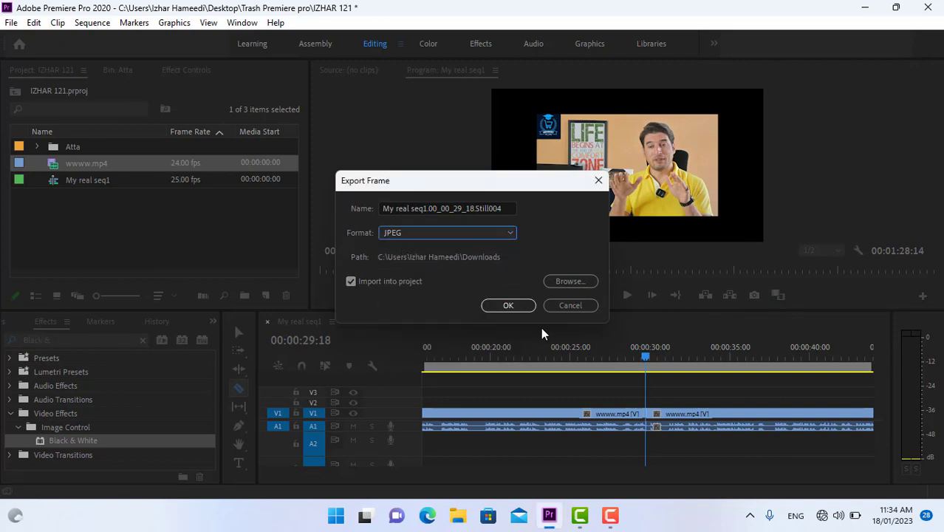
click(508, 305)
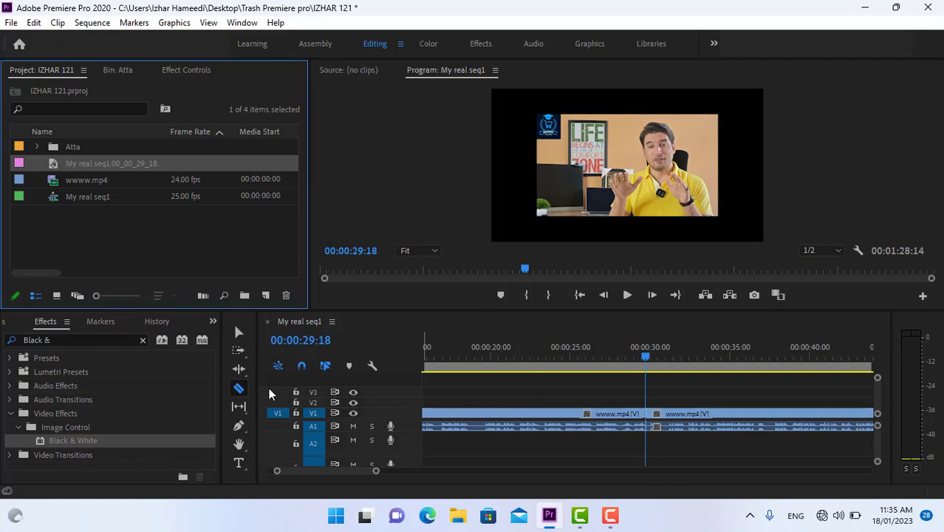
- Place the exported still on V2 at the 00:00:29:18 cut and move the second wwww.mp4 segment to start at the still's end
drag(86, 162, 654, 411)
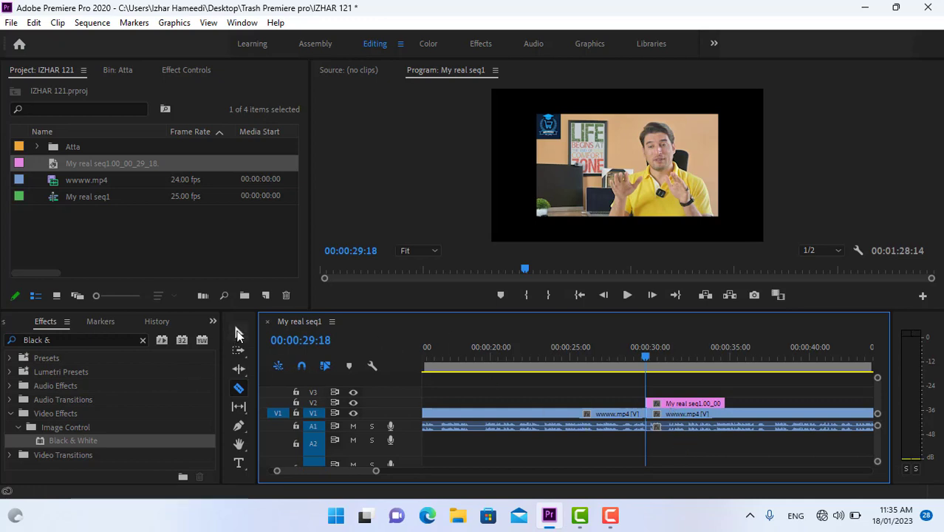
click(238, 333)
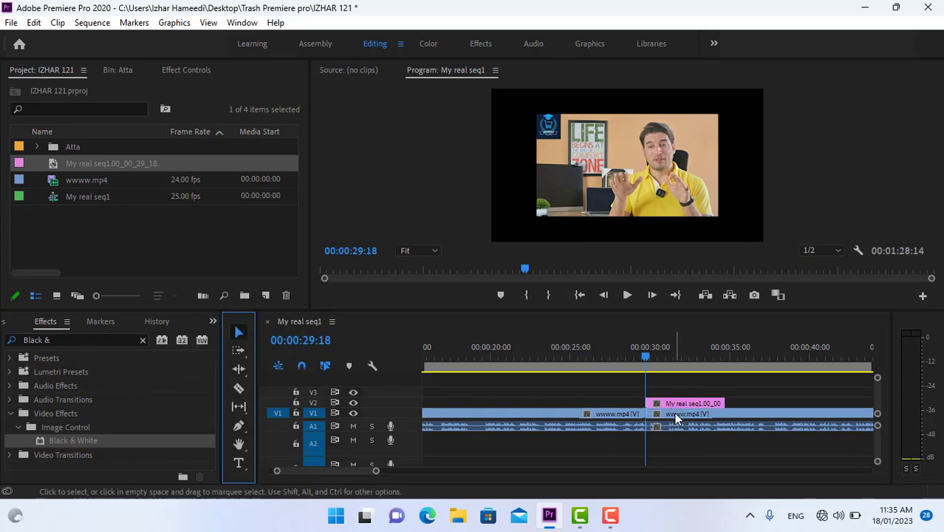
drag(680, 413, 748, 424)
- Play the sequence from 00:00:29:11 through the still into the second wwww.mp4 segment, stopping at 00:00:35:16
click(640, 359)
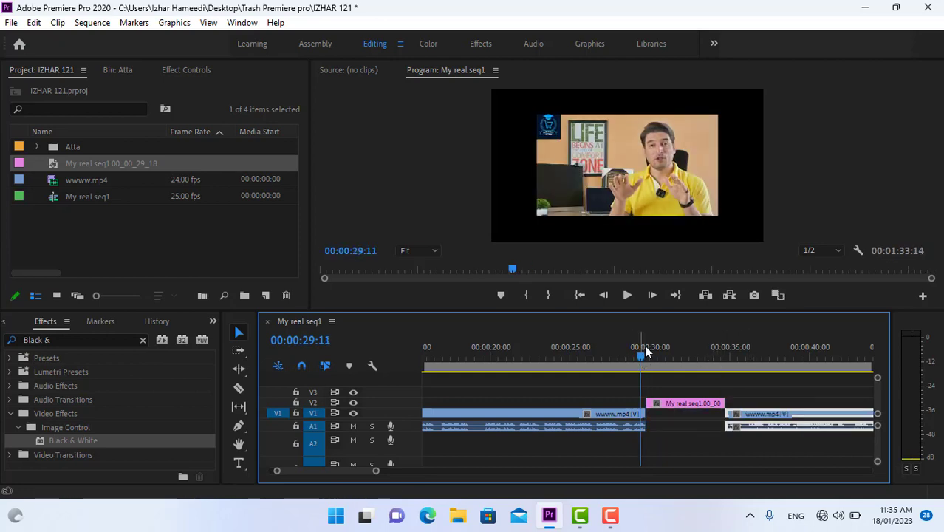
click(627, 295)
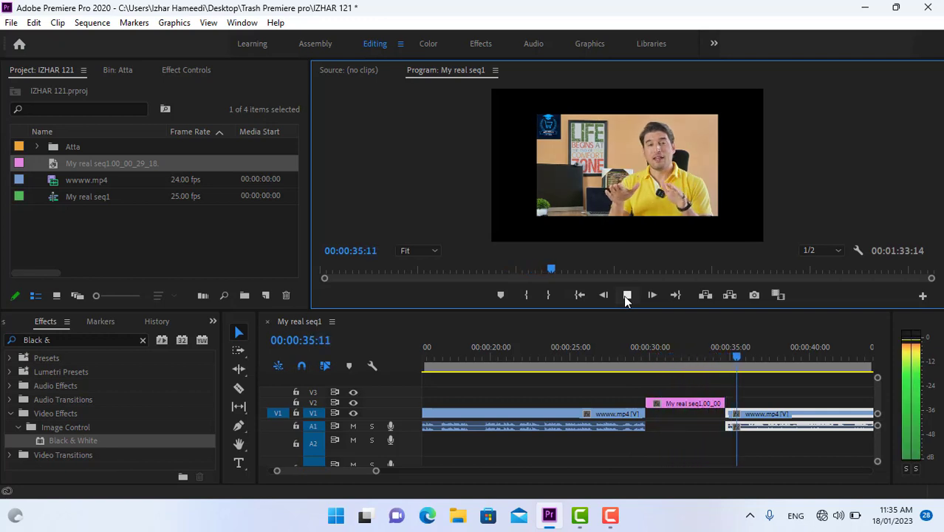
click(627, 296)
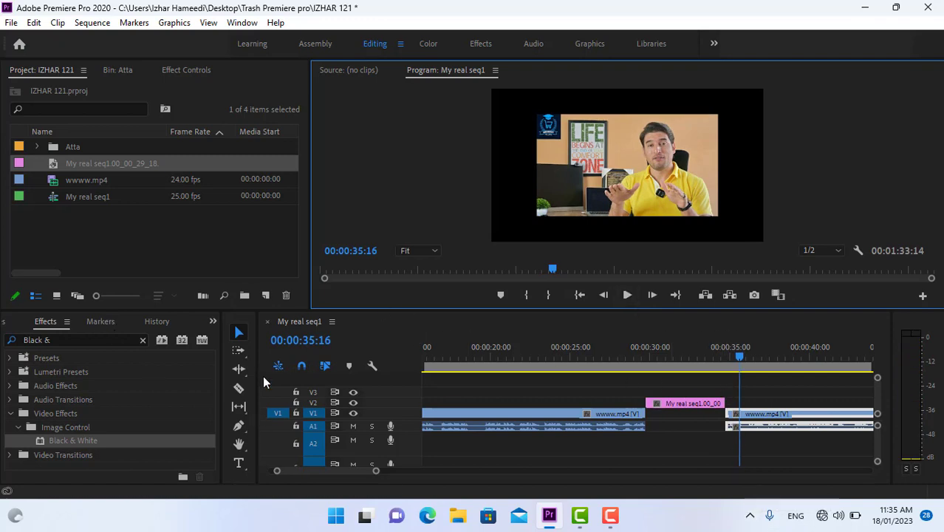
- Trim the still's end to about 00:00:33 and move the second wwww.mp4 segment back against it, with the playhead at 00:00:31:01
drag(724, 403, 698, 405)
drag(804, 416, 778, 416)
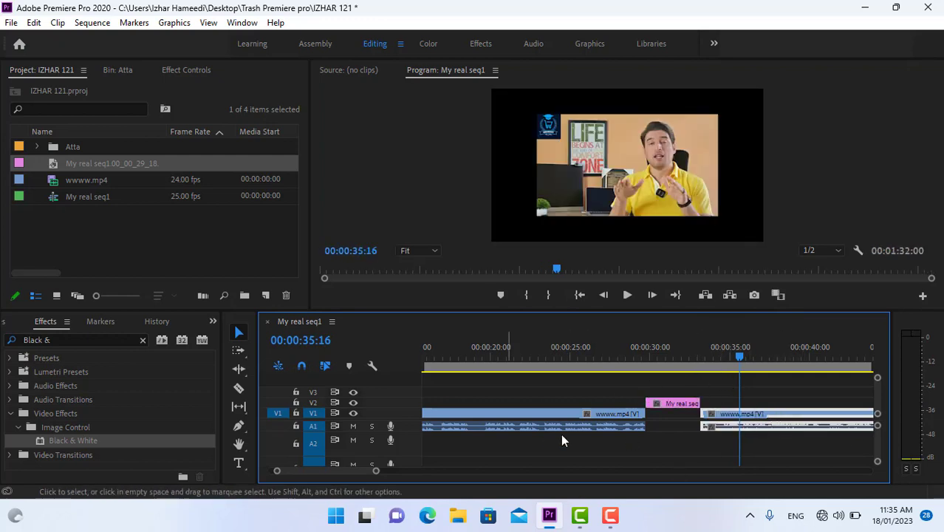
click(667, 374)
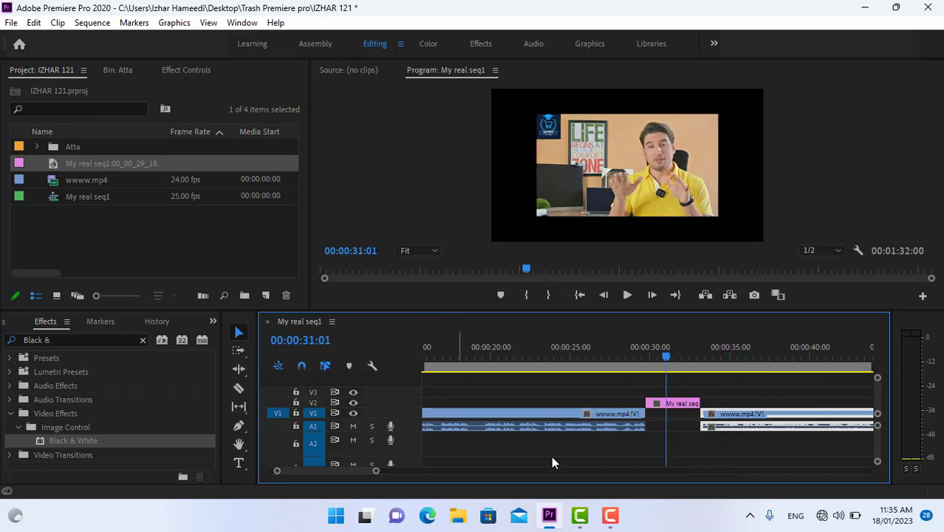